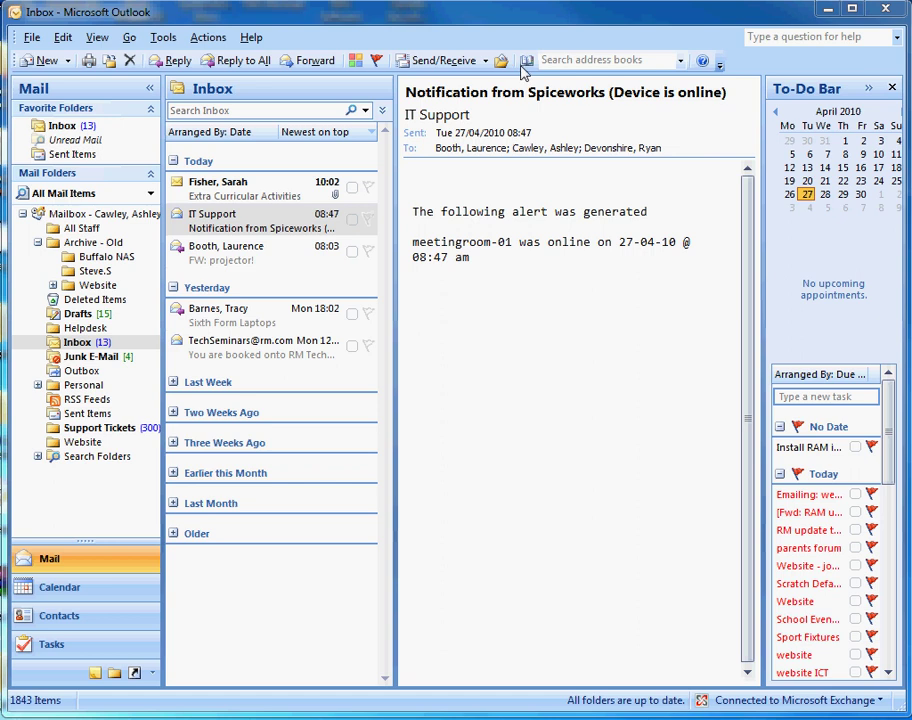
Select the IT Support message in the inbox and bring up the Address Book.
{"action": "left_click", "coordinate": [546, 38]}
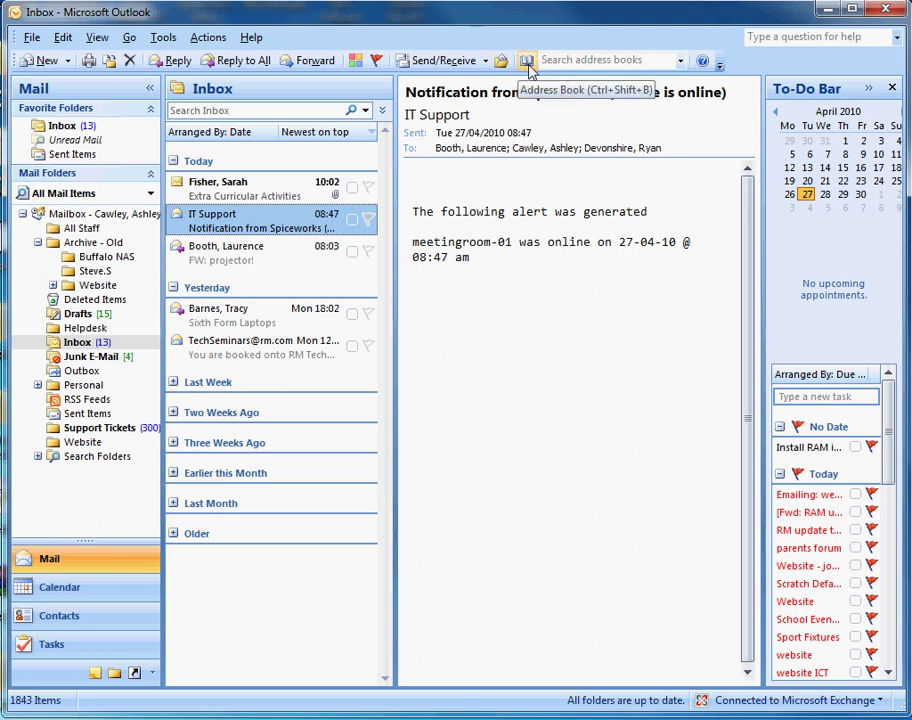
{"action": "left_click", "coordinate": [526, 62]}
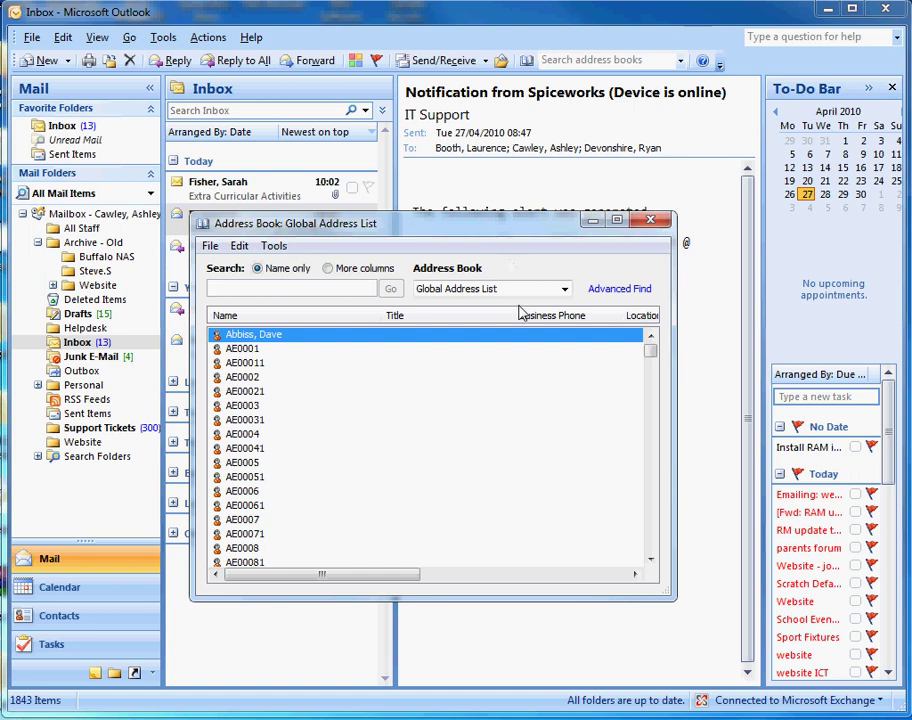
Create a New Distribution List entry from an address entry's context menu.
{"action": "right_click", "coordinate": [484, 410]}
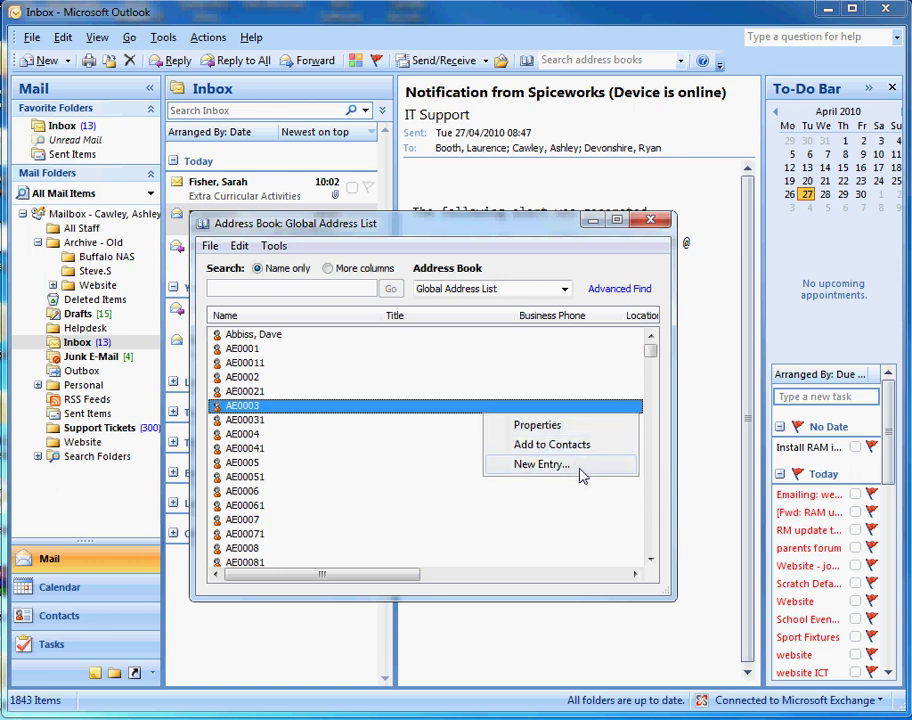
{"action": "left_click", "coordinate": [581, 472]}
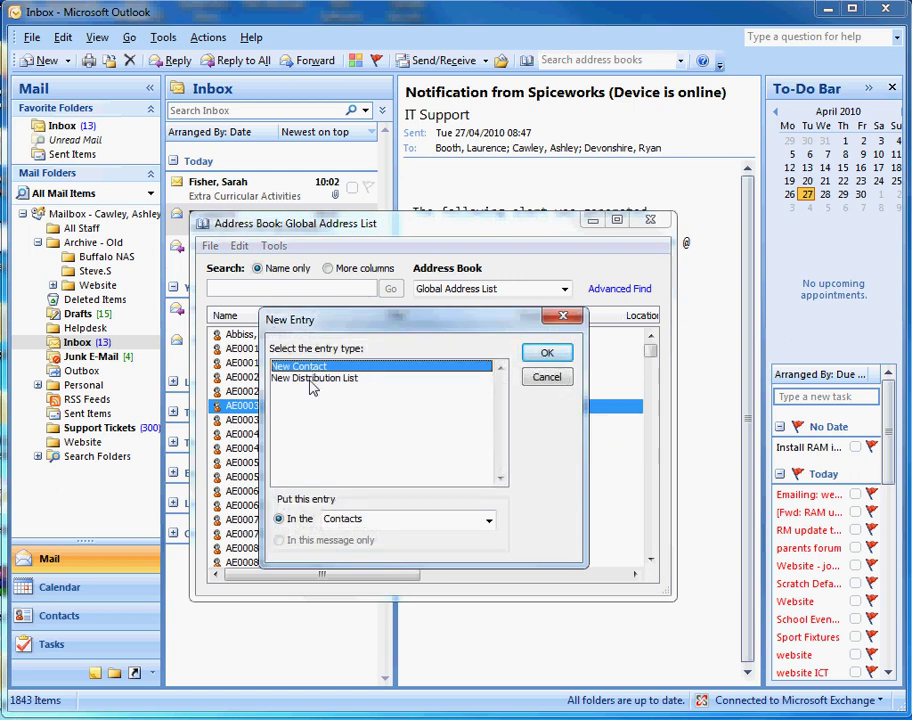
{"action": "left_click", "coordinate": [366, 384]}
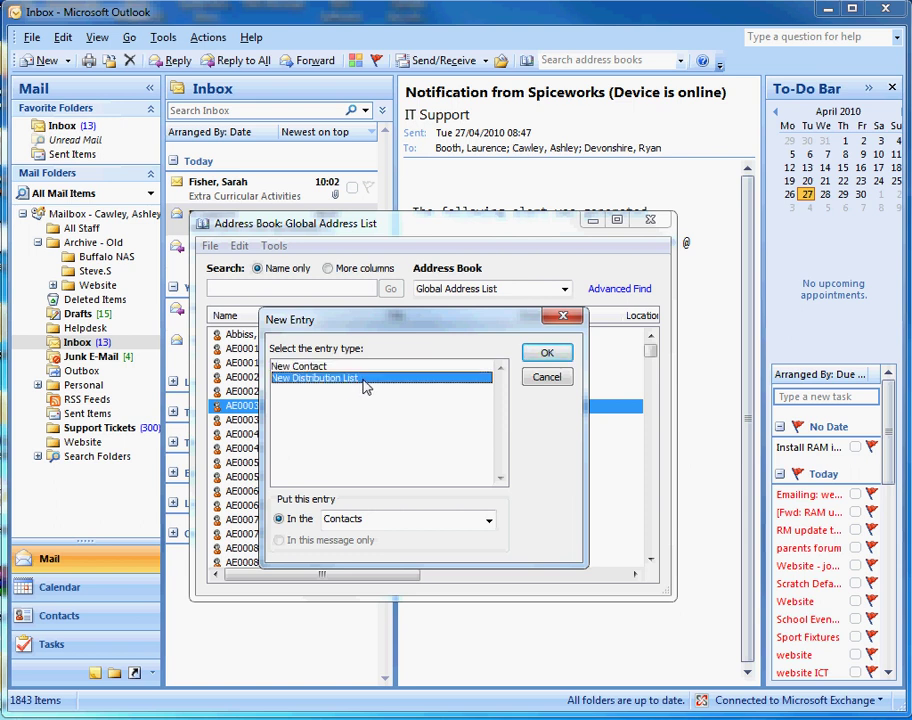
{"action": "left_click", "coordinate": [562, 358]}
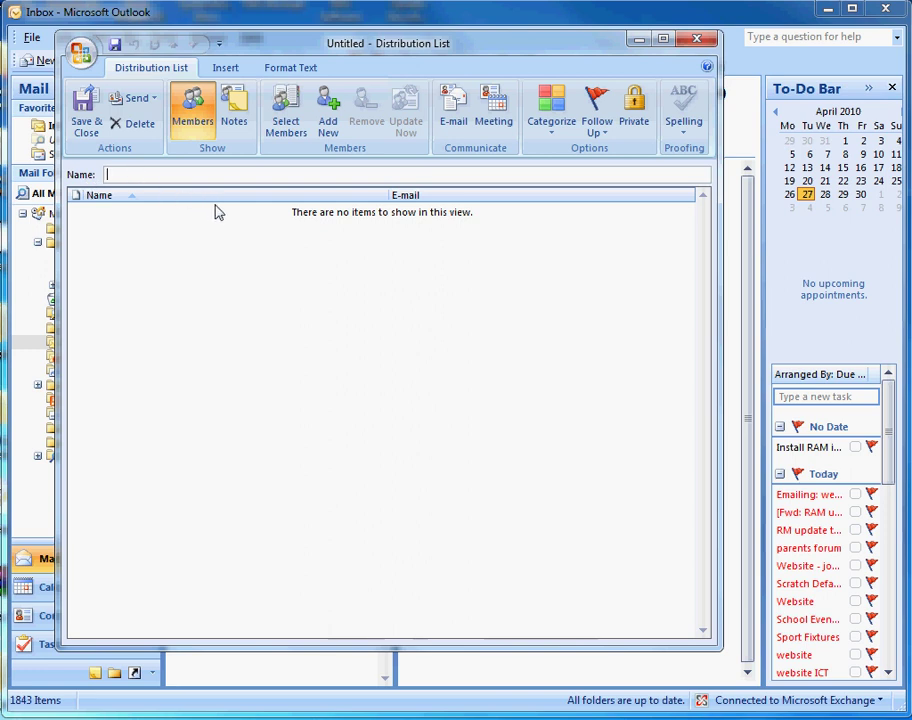
Name the list 'Technical Team' and add its first member's display name and e-mail address.
{"action": "type", "text": "Technical Team"}
{"action": "left_click", "coordinate": [331, 128]}
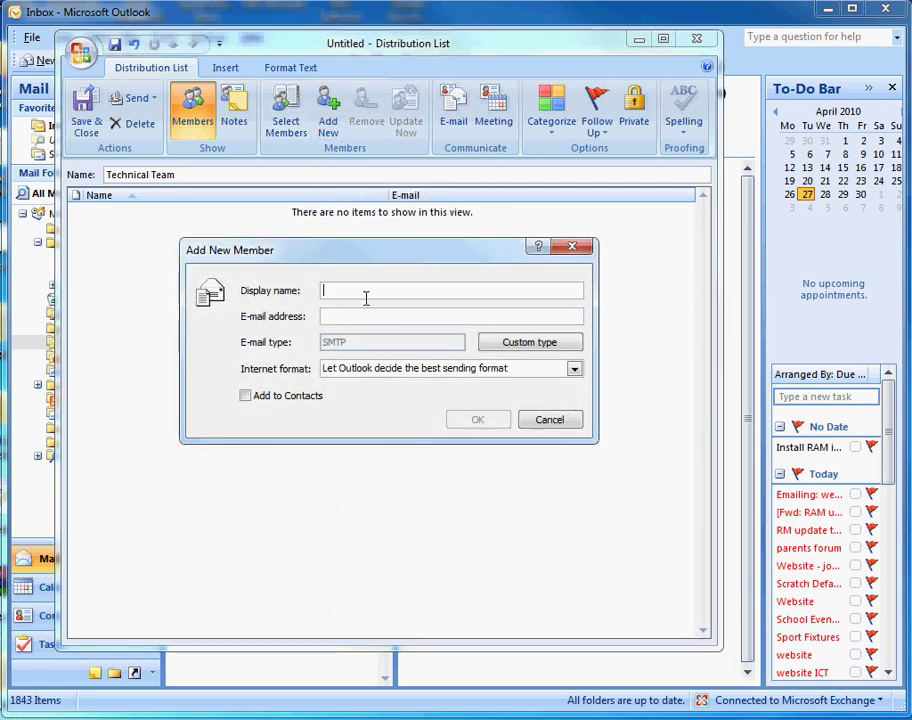
{"action": "type", "text": "Ryan"}
{"action": "left_click", "coordinate": [393, 316]}
{"action": "type", "text": "rde"}
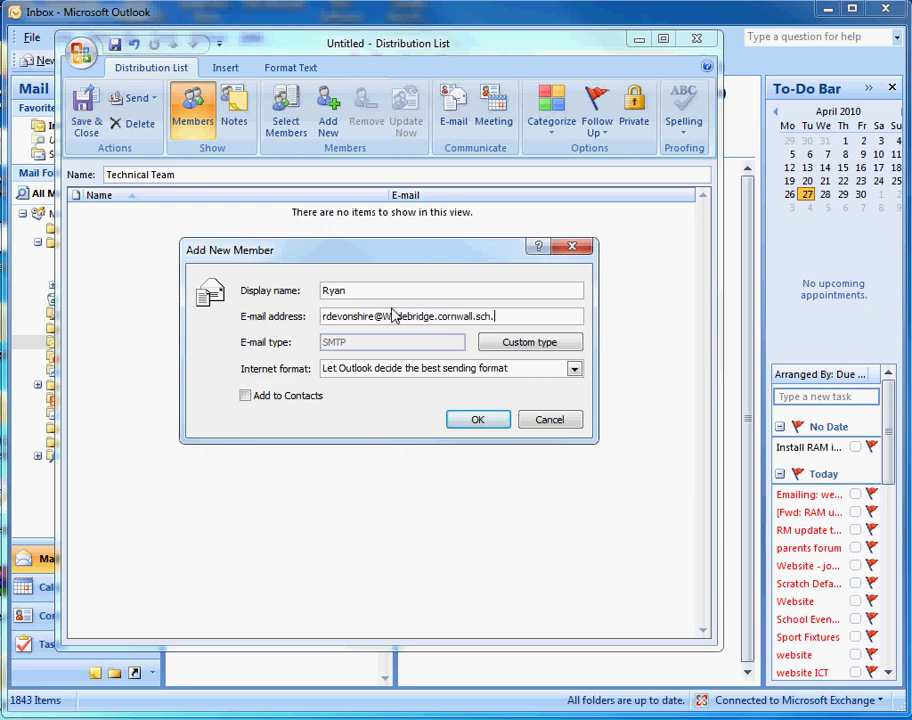
{"action": "left_click", "coordinate": [498, 425]}
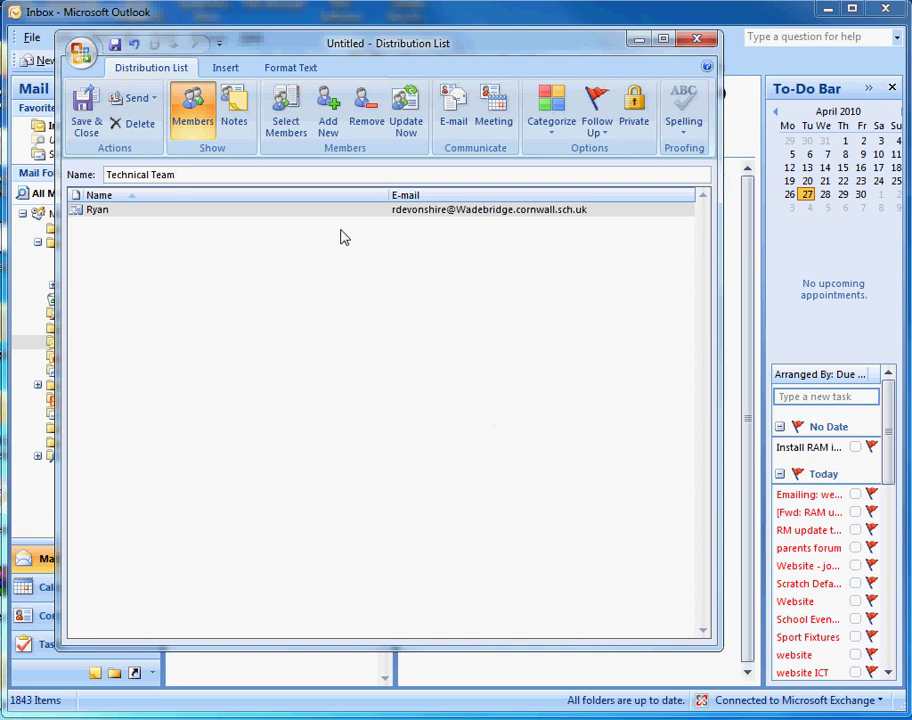
{"action": "left_click", "coordinate": [328, 128]}
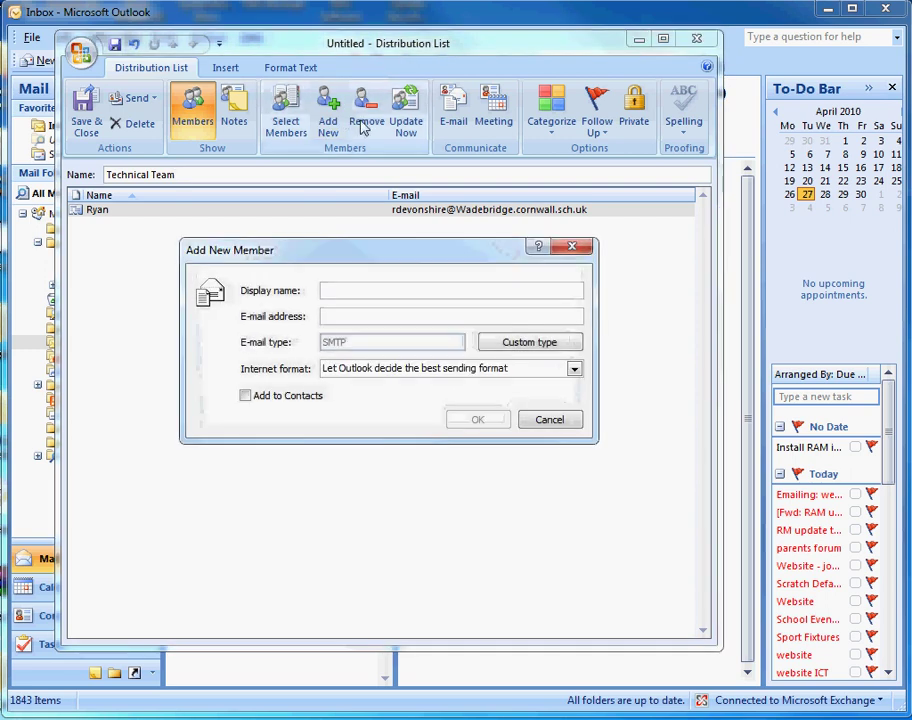
Add a second member's display name and e-mail, updating the duplicate existing contact.
{"action": "type", "text": "Ashley"}
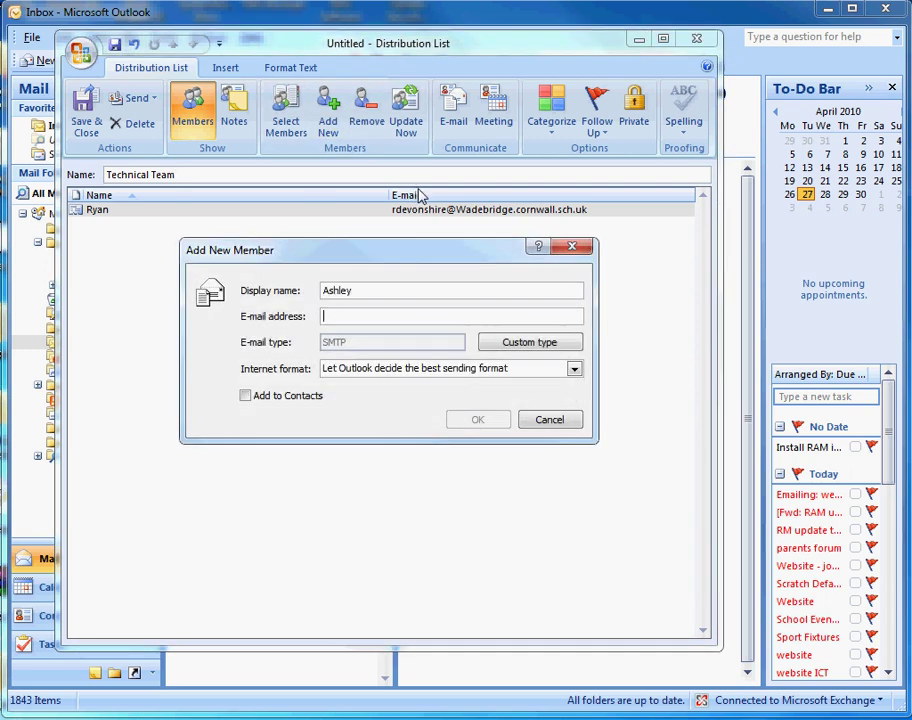
{"action": "key", "text": "Tab"}
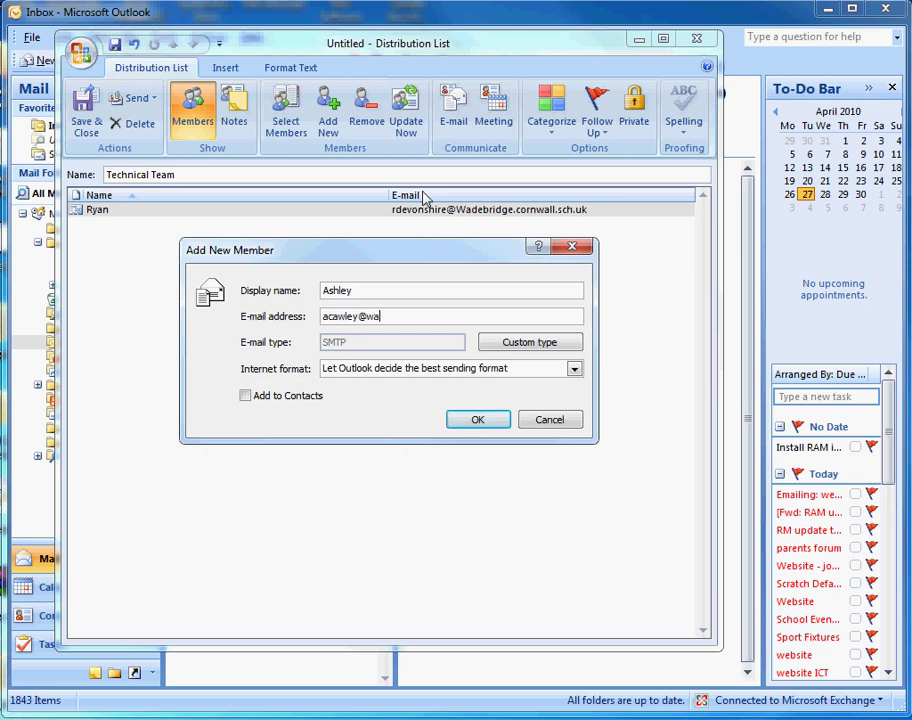
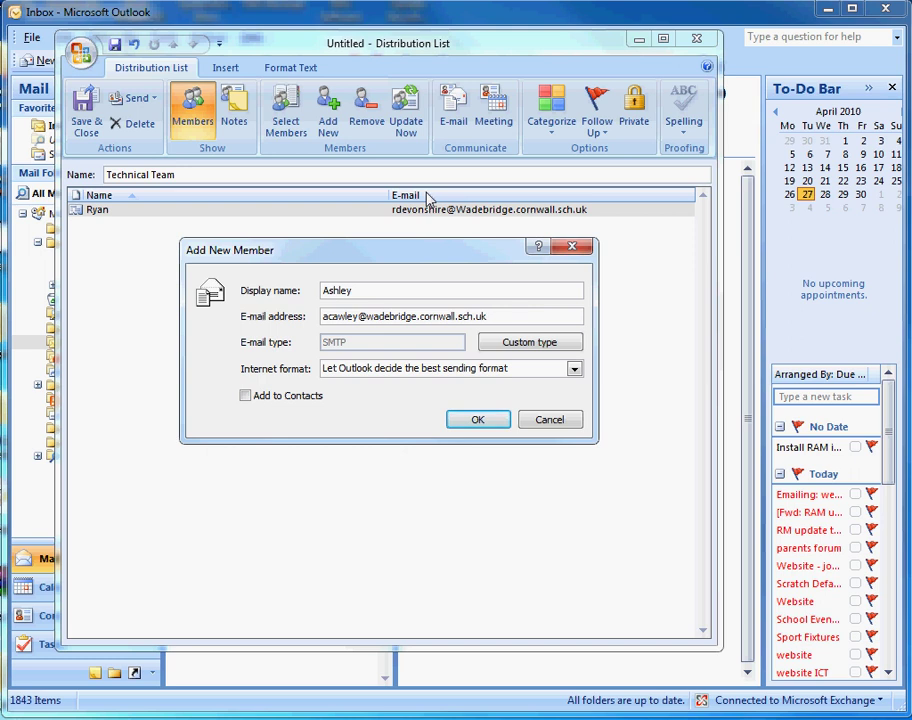
{"action": "left_click_drag", "start_coordinate": [320, 318], "coordinate": [350, 318]}
{"action": "left_click", "coordinate": [501, 308]}
{"action": "left_click", "coordinate": [478, 420]}
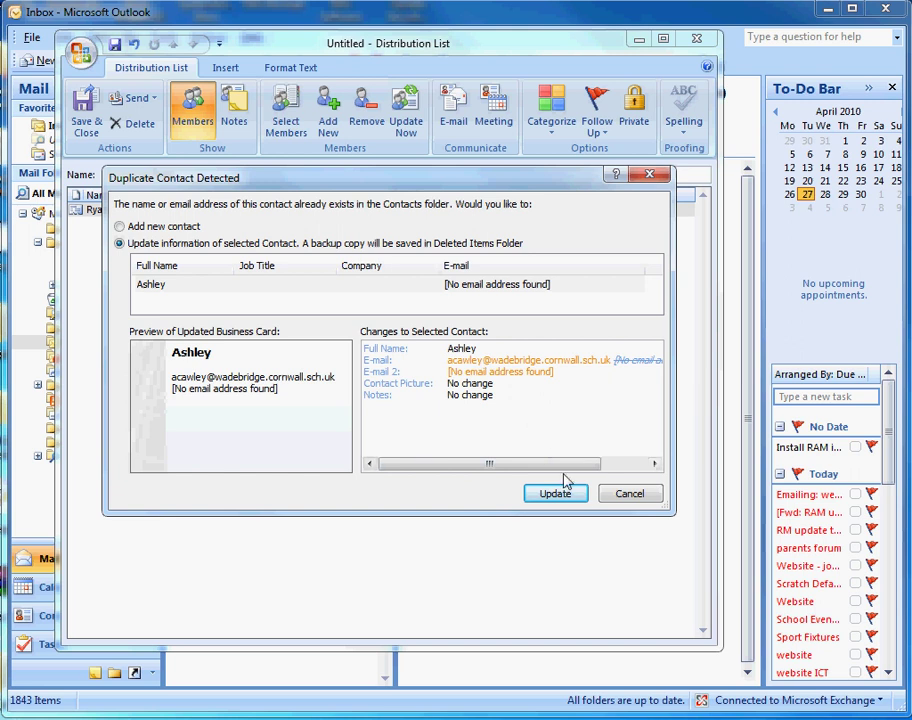
{"action": "left_click", "coordinate": [566, 491]}
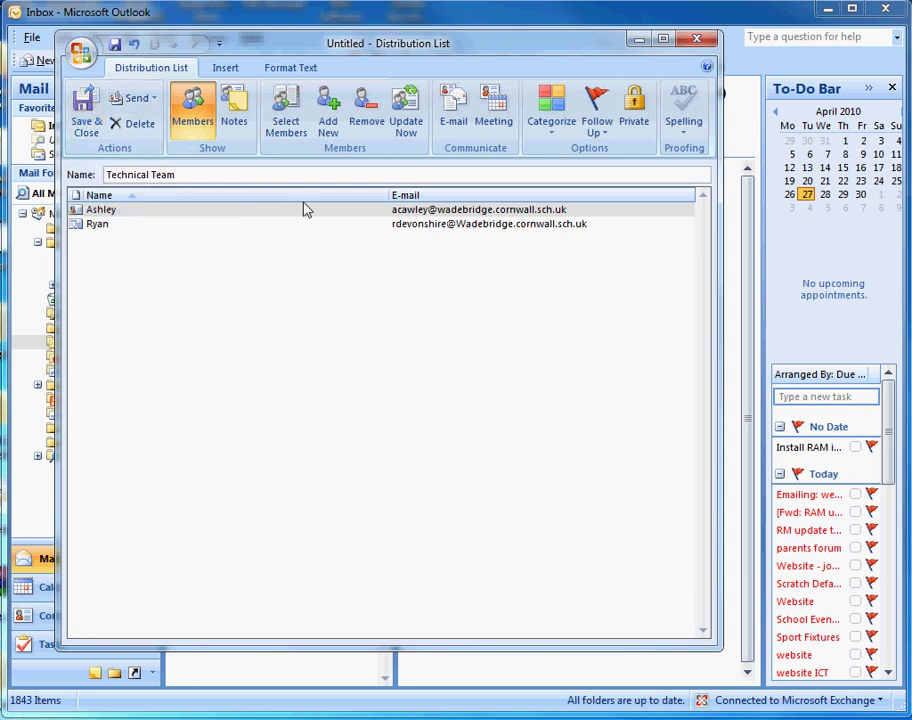
Cancel the extra new-member form and go to Select Members instead.
{"action": "left_click", "coordinate": [330, 130]}
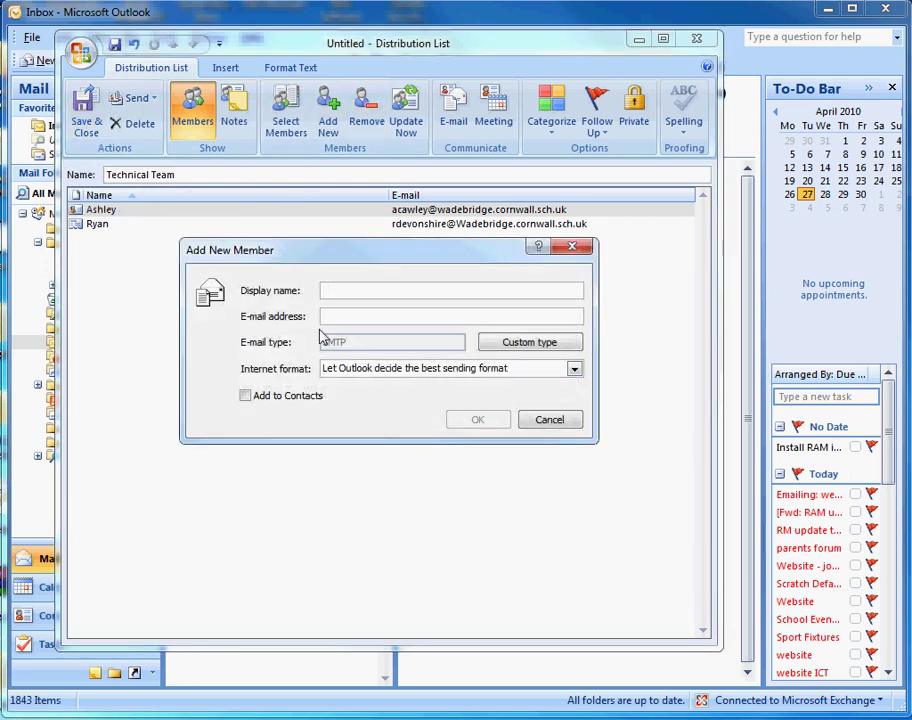
{"action": "left_click", "coordinate": [574, 247]}
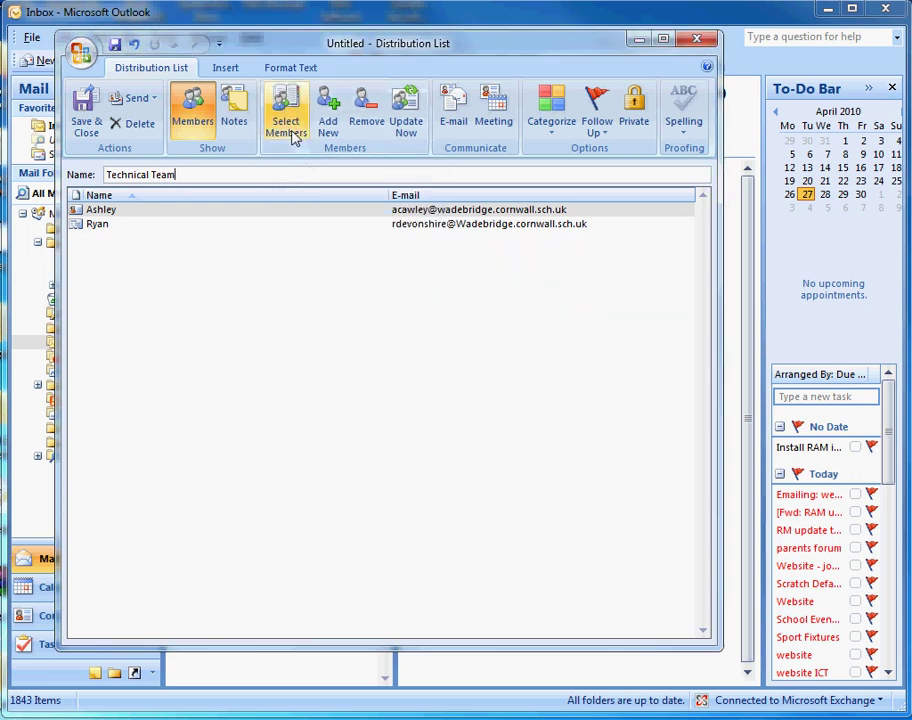
{"action": "left_click", "coordinate": [288, 126]}
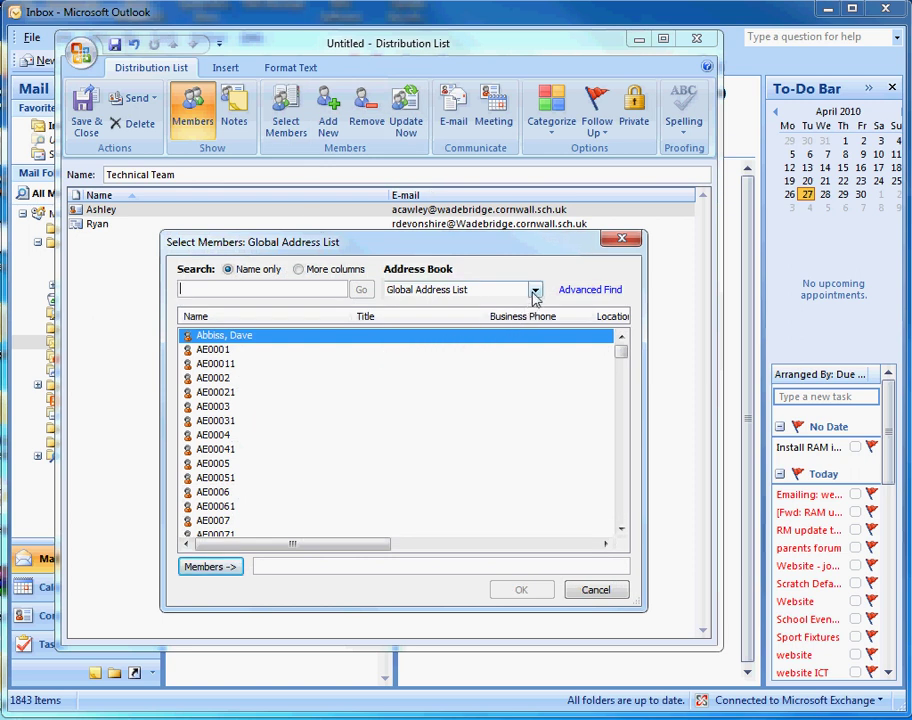
{"action": "left_click_drag", "start_coordinate": [617, 355], "coordinate": [628, 474]}
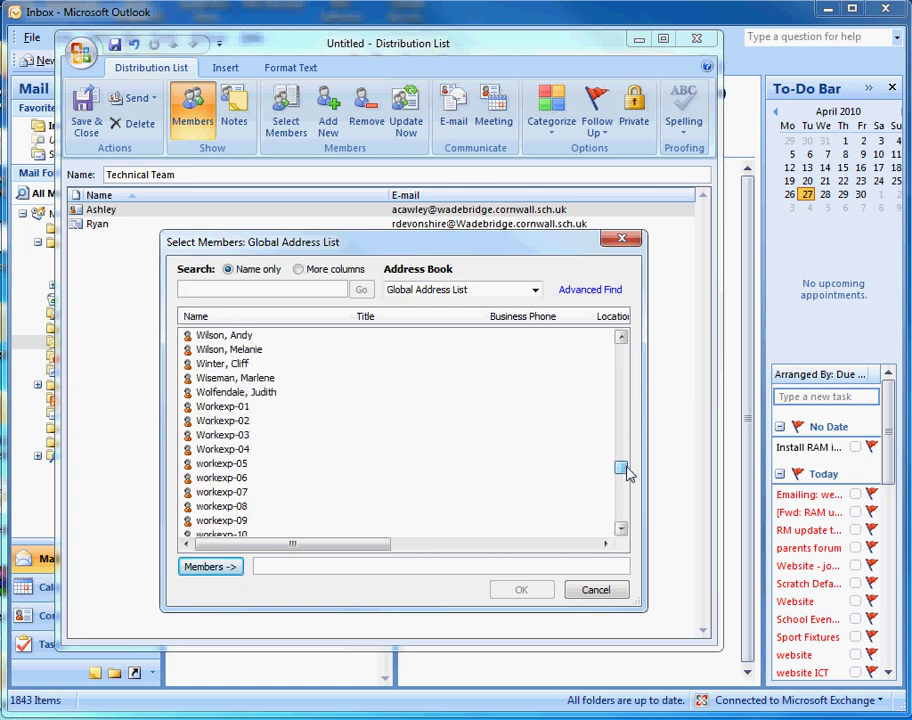
{"action": "left_click", "coordinate": [536, 291]}
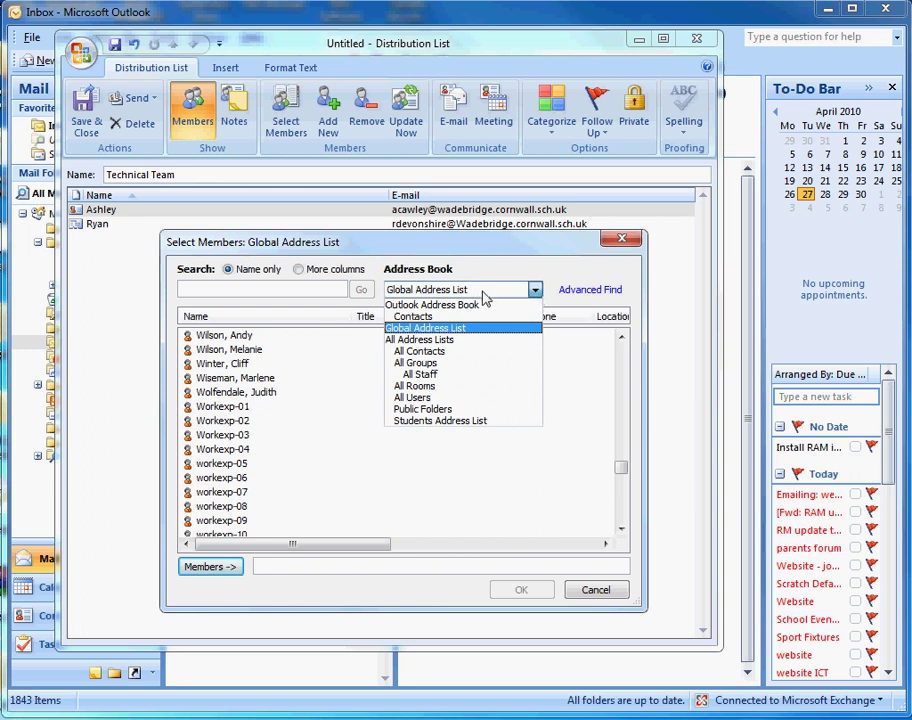
{"action": "left_click", "coordinate": [428, 318]}
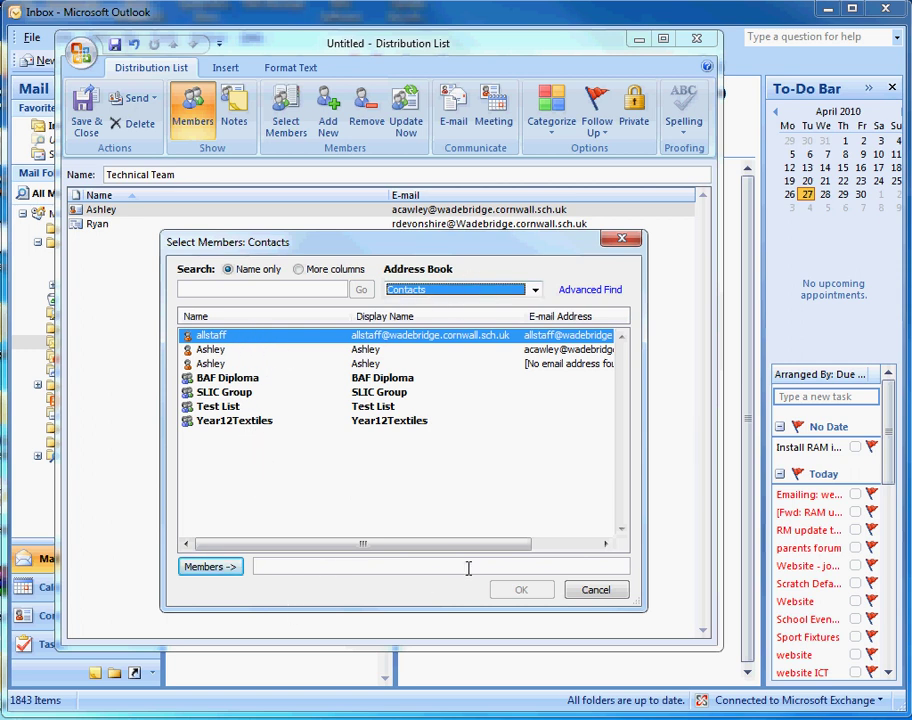
{"action": "left_click", "coordinate": [200, 364]}
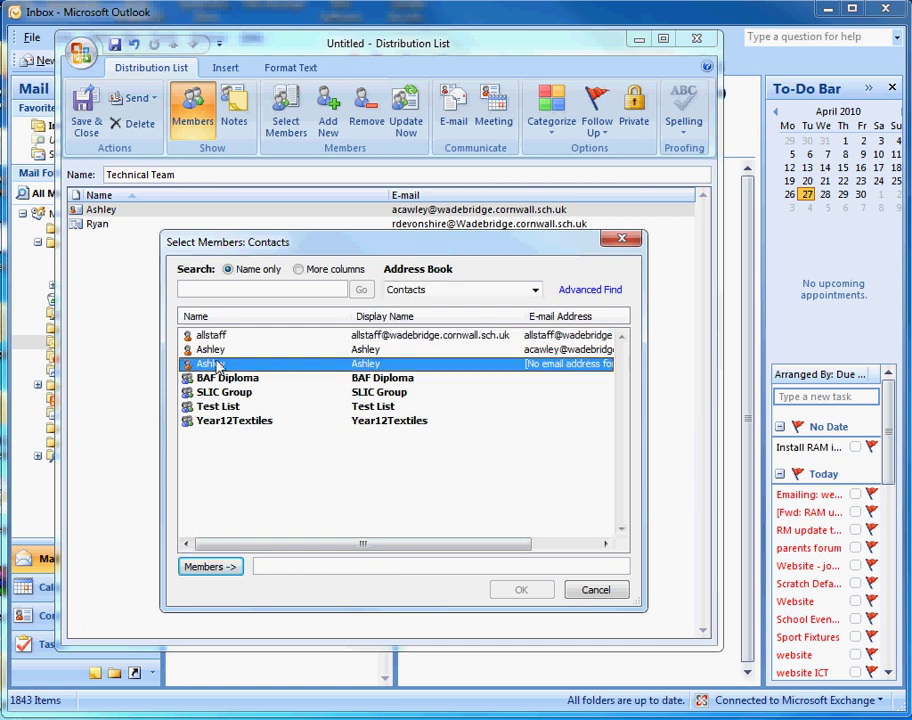
{"action": "left_click", "coordinate": [215, 566]}
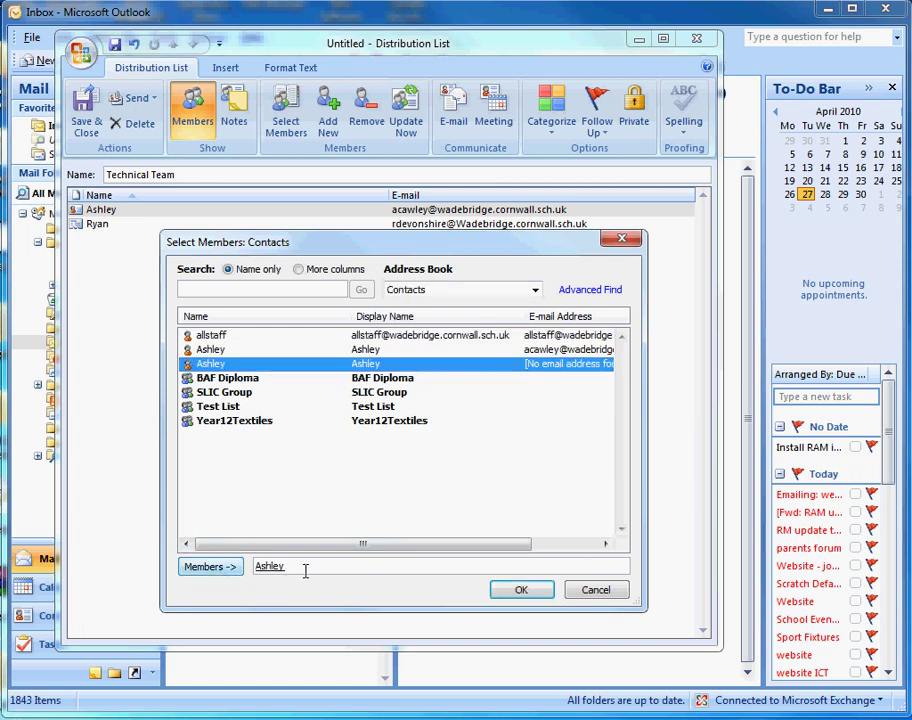
{"action": "left_click", "coordinate": [600, 596]}
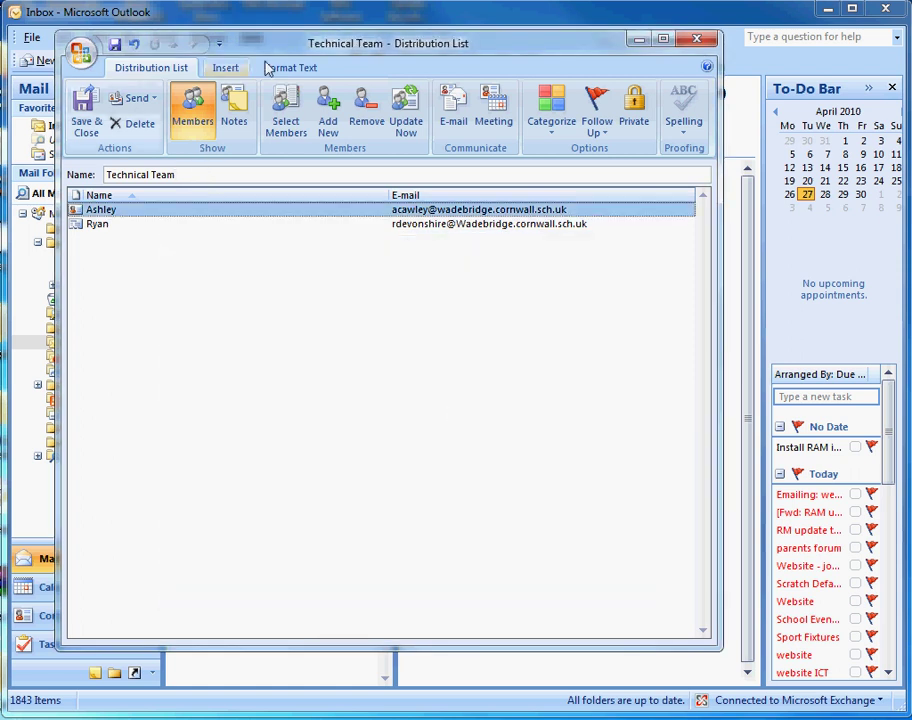
Save and close the Technical Team list, then close the Address Book.
{"action": "left_click", "coordinate": [88, 115]}
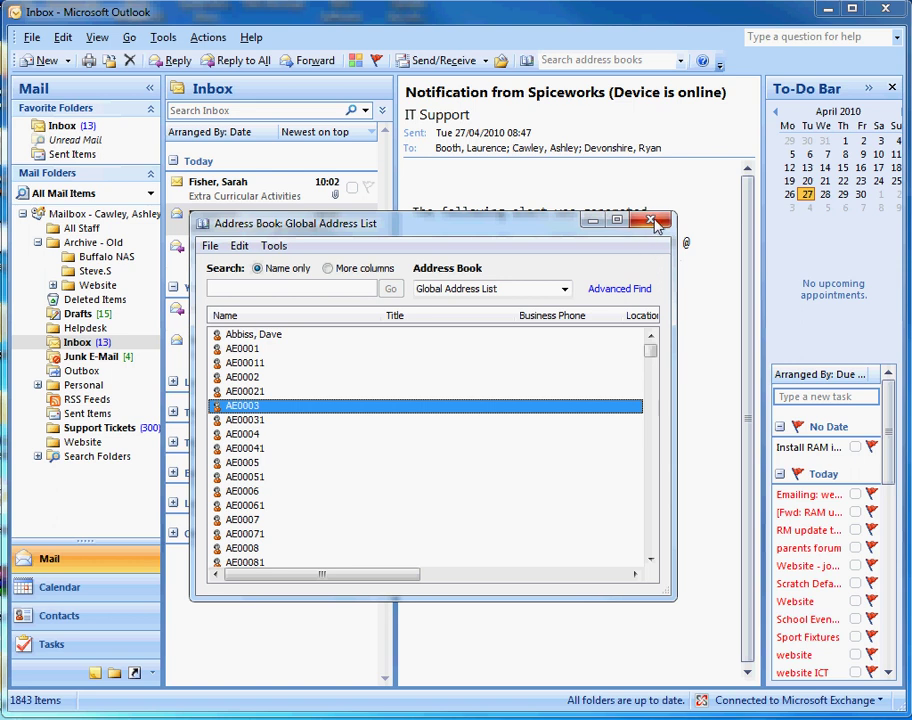
{"action": "left_click", "coordinate": [655, 222]}
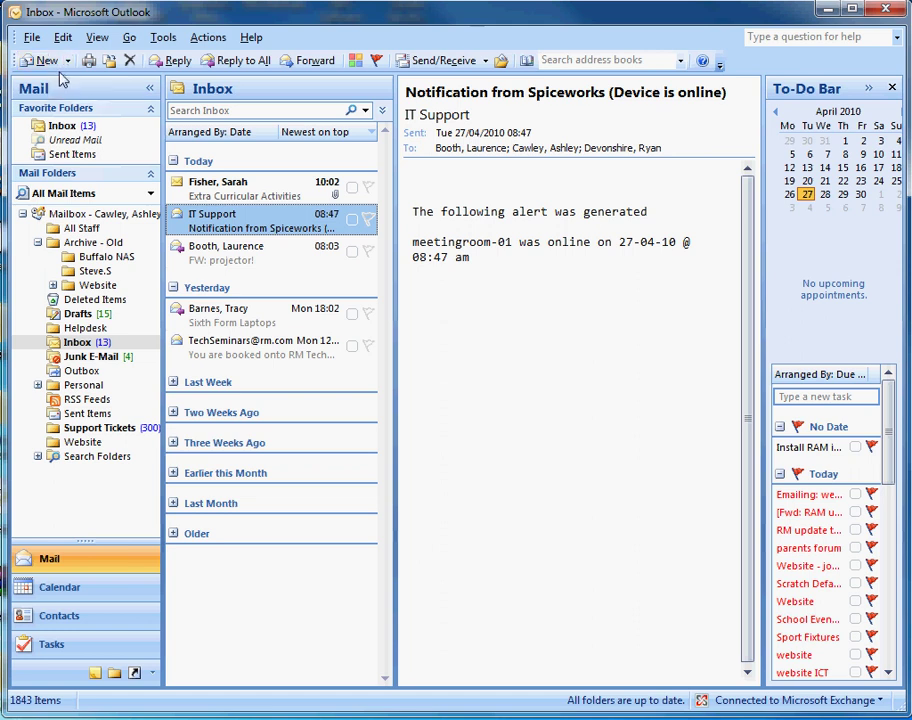
{"action": "left_click", "coordinate": [47, 64]}
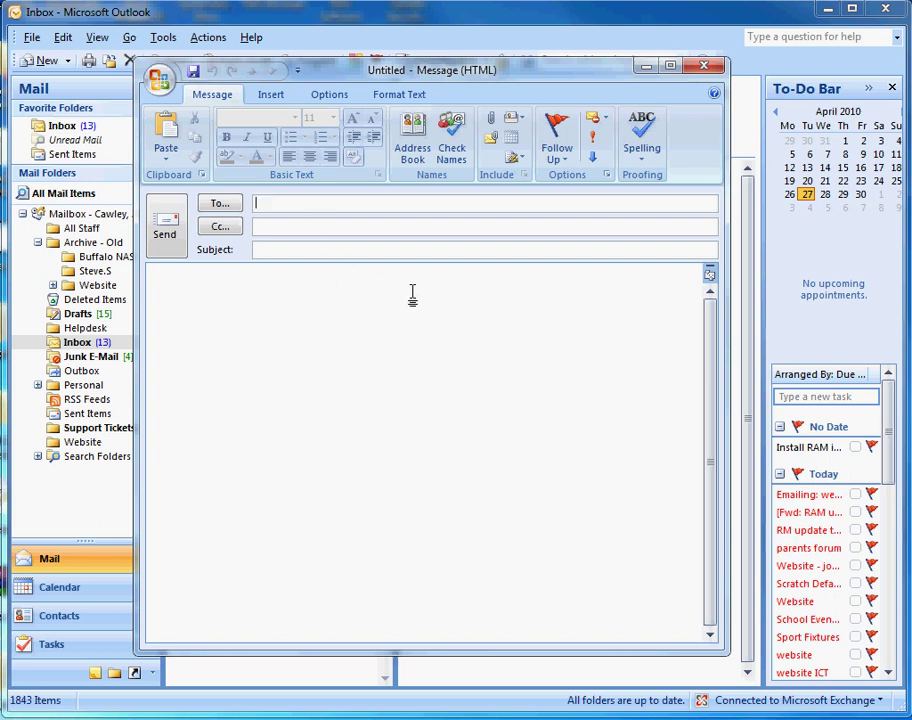
Send a message to Technical Team with subject 'Subject test' and body 'test'.
{"action": "type", "text": "Technical Team"}
{"action": "key", "text": "Tab"}
{"action": "type", "text": "Subject test"}
{"action": "key", "text": "Tab"}
{"action": "type", "text": "test"}
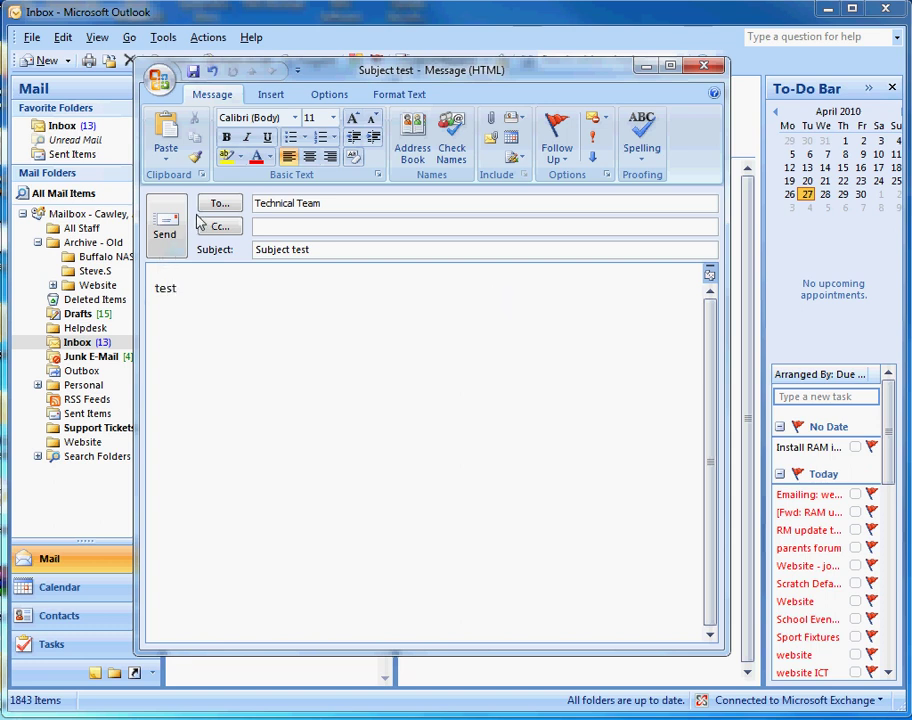
{"action": "left_click", "coordinate": [178, 212]}
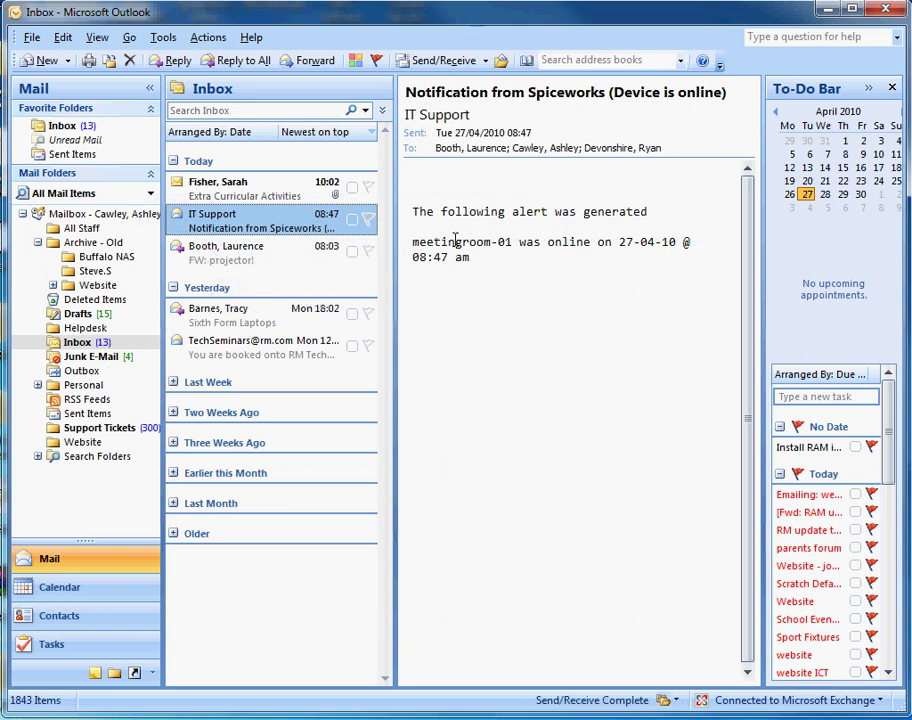
View the newly arrived 'Subject test' message at the top of the Inbox.
{"action": "left_click", "coordinate": [272, 192]}
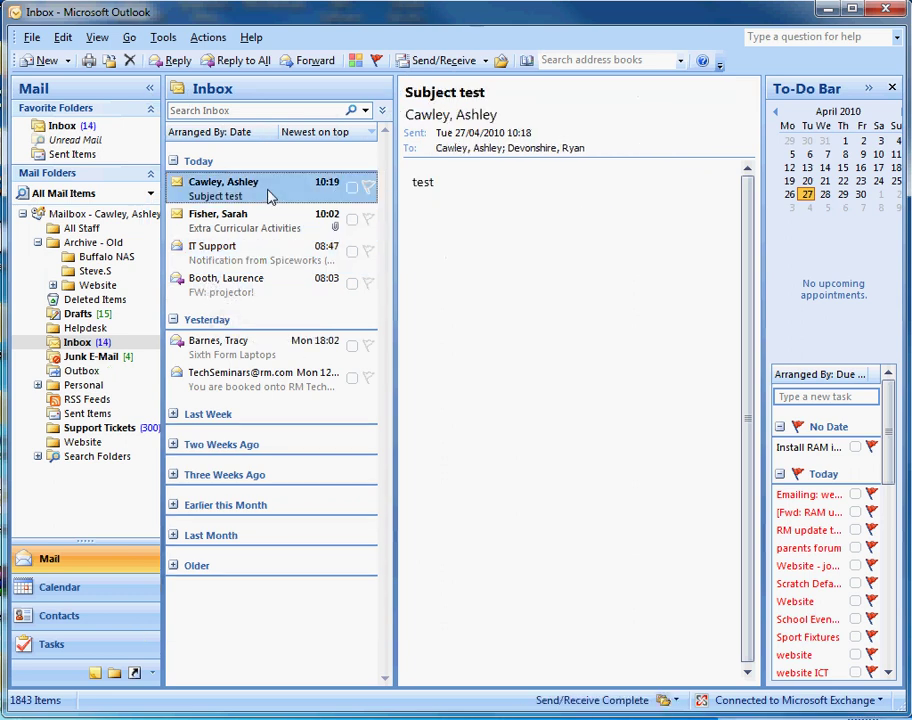